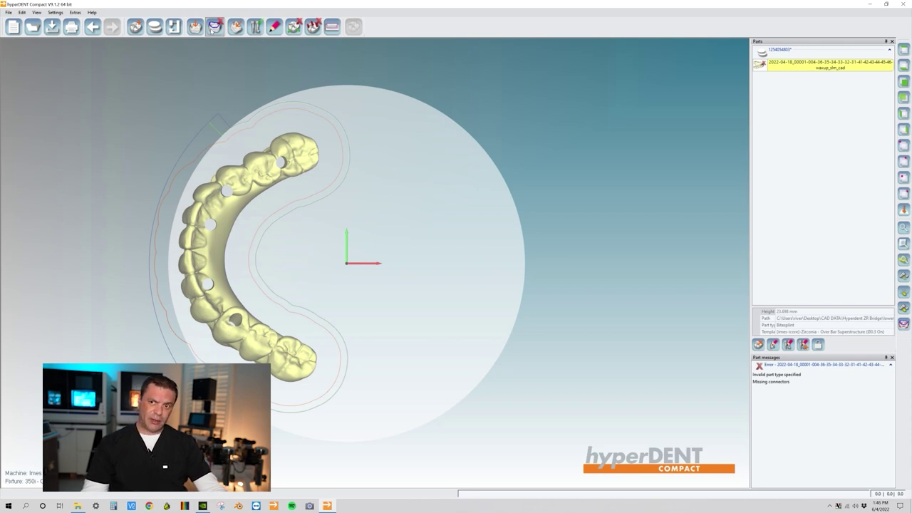
- Open Identify part features for the implant bar, which defaults to Coping, automatic mode, 30 deg
{"action": "left_click", "coordinate": [214, 27]}
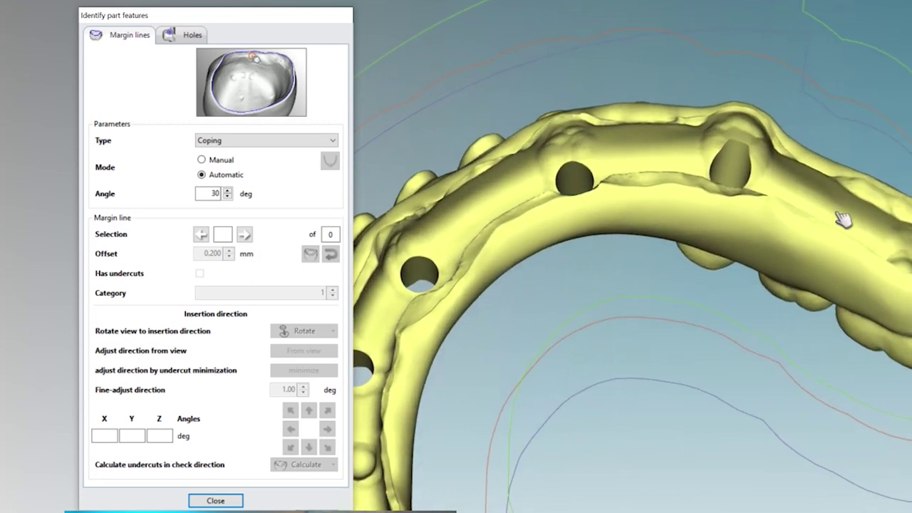
- Switch margin-line tracing from Automatic to Manual, keeping Coping and 30 deg
{"action": "left_click", "coordinate": [815, 170]}
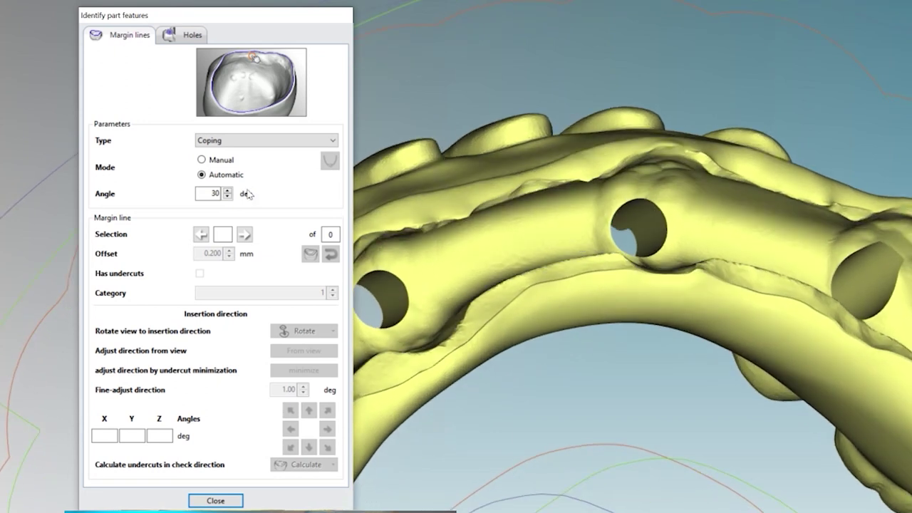
{"action": "left_click", "coordinate": [219, 164]}
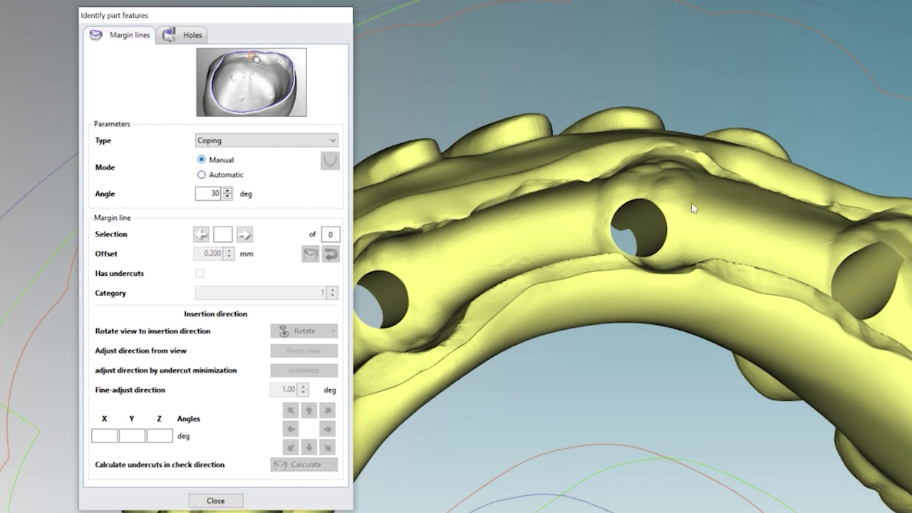
- Trace manual margin-line points along the bar's outer rim toward and around one end
{"action": "left_click_drag", "start_coordinate": [761, 204], "coordinate": [732, 183]}
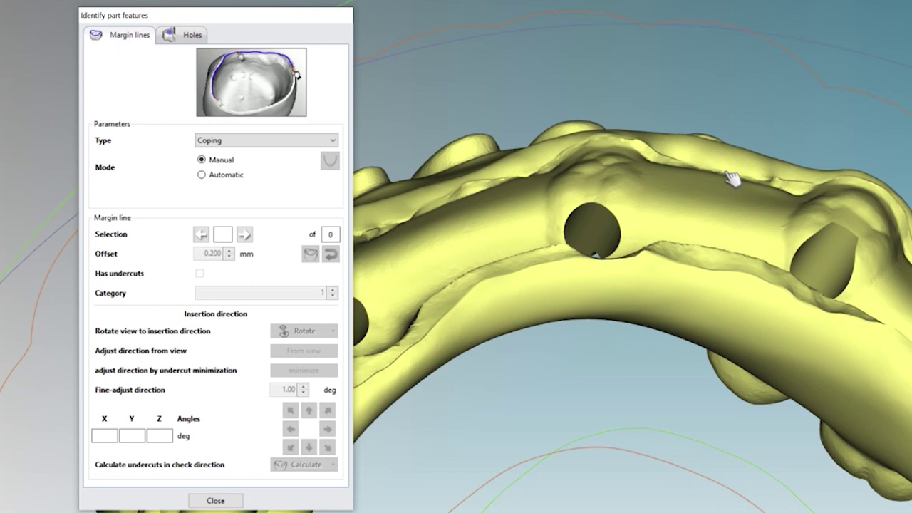
{"action": "left_click", "coordinate": [732, 179]}
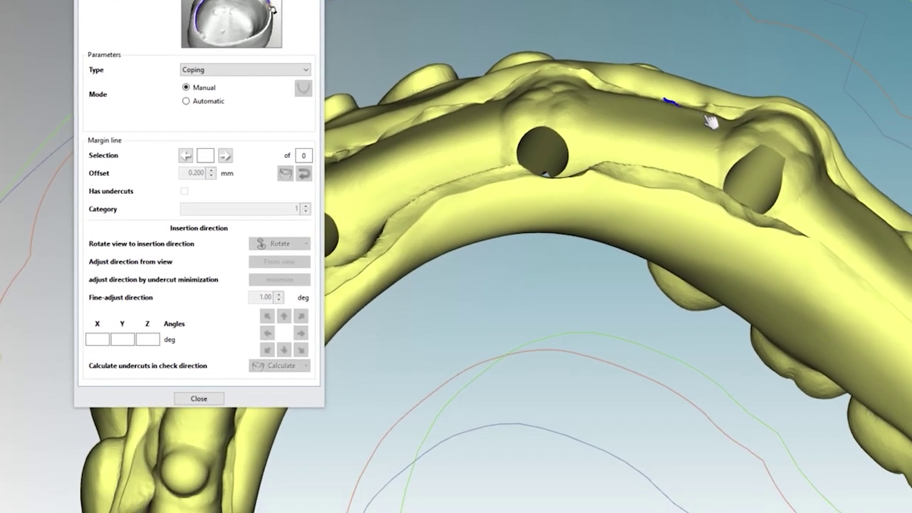
{"action": "left_click", "coordinate": [714, 121]}
{"action": "left_click", "coordinate": [770, 186]}
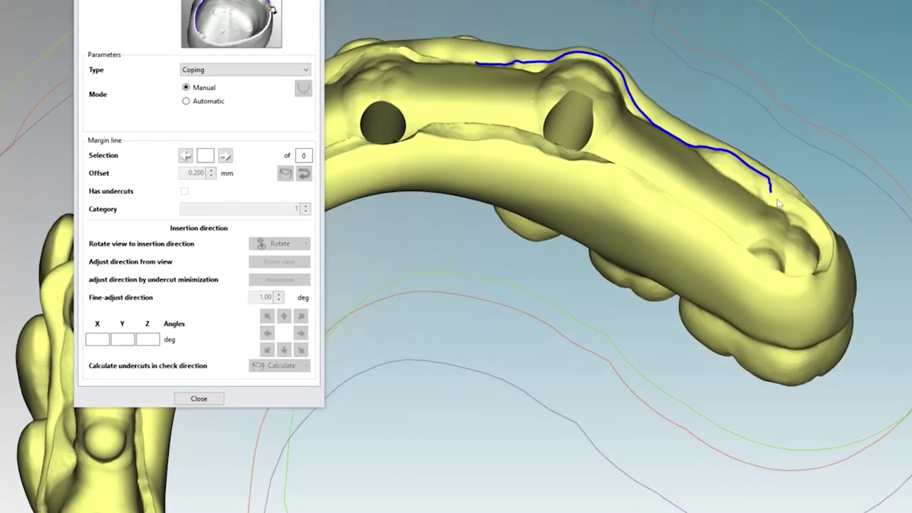
{"action": "left_click", "coordinate": [825, 248]}
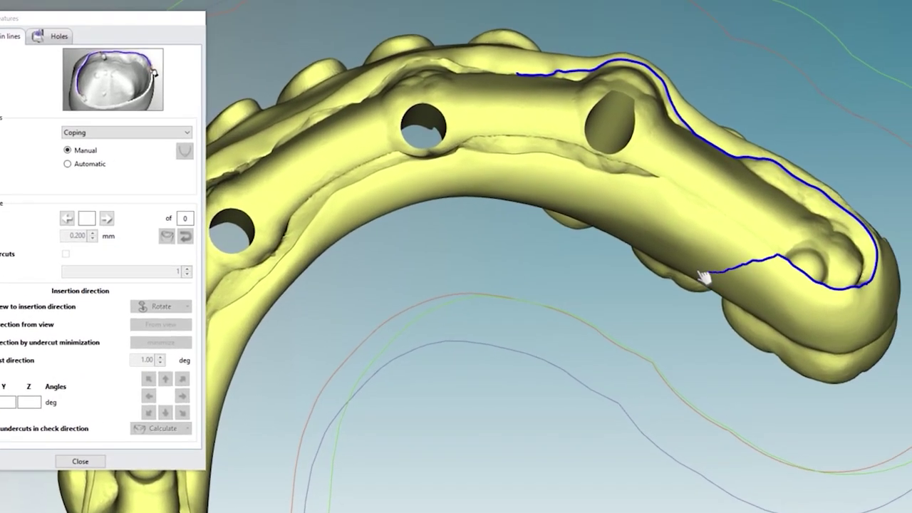
{"action": "right_click_drag", "start_coordinate": [745, 263], "coordinate": [688, 193]}
- Trace the margin line around the rest of the arch, close the loop, and bring up Holes
{"action": "right_click_drag", "start_coordinate": [633, 220], "coordinate": [607, 177]}
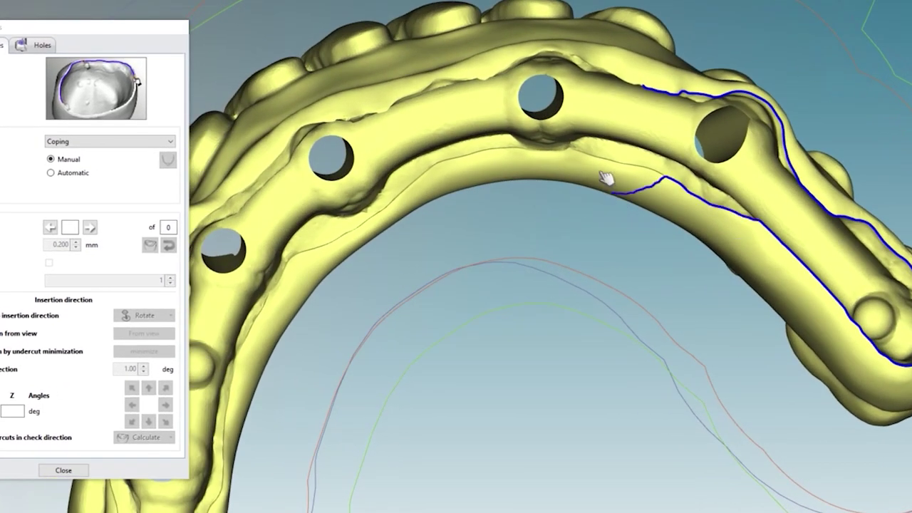
{"action": "right_click_drag", "start_coordinate": [504, 158], "coordinate": [428, 181]}
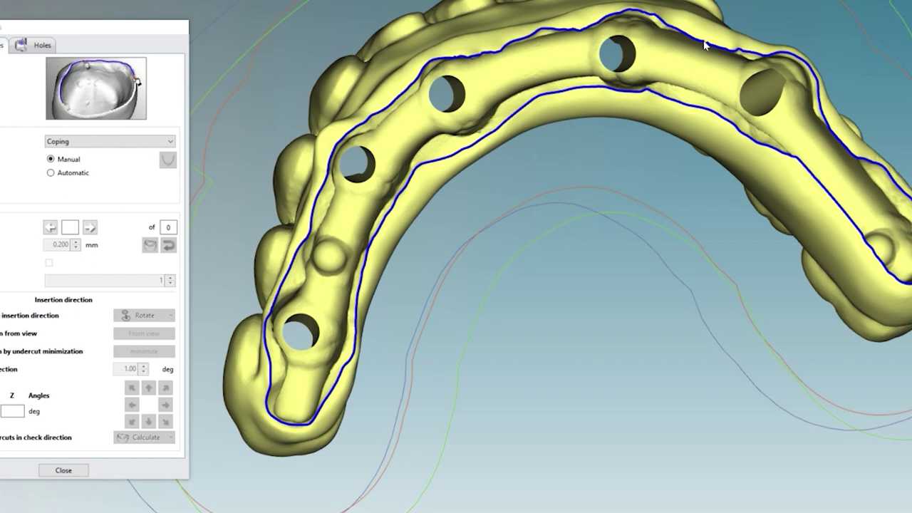
{"action": "left_click", "coordinate": [704, 44]}
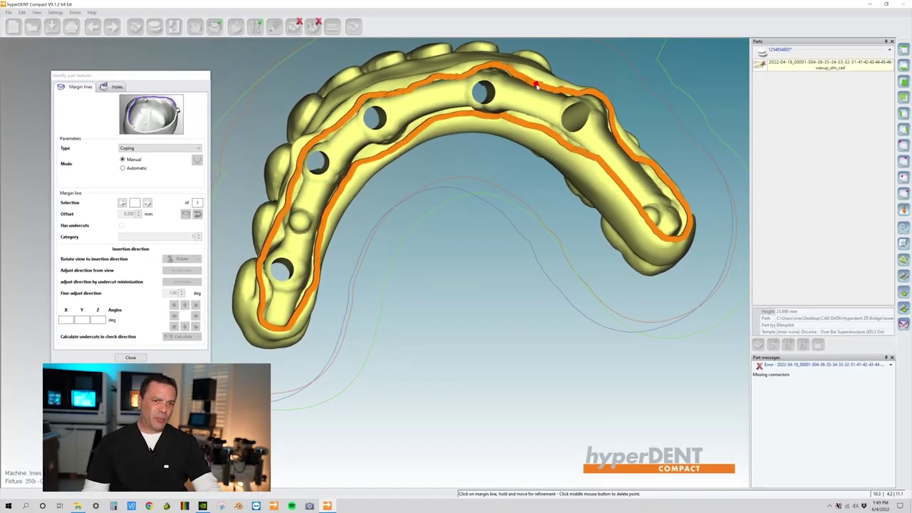
{"action": "left_click_drag", "start_coordinate": [85, 78], "coordinate": [68, 70]}
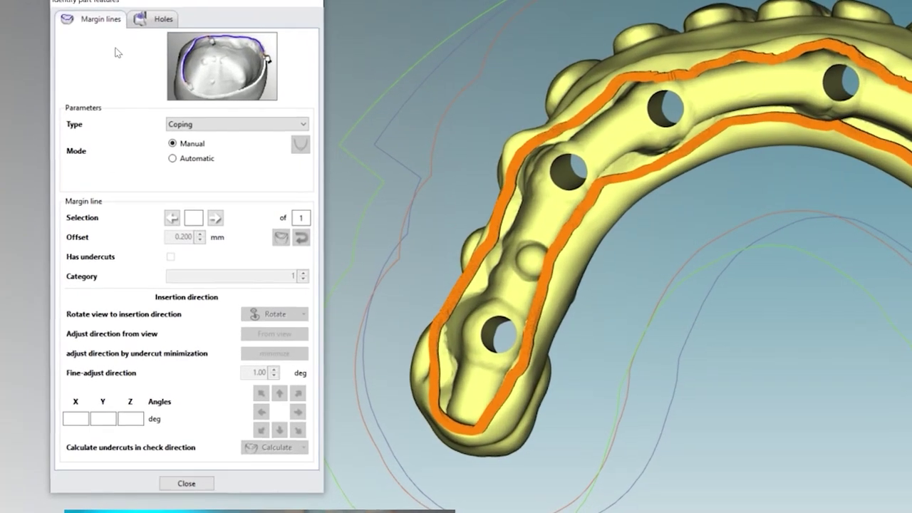
{"action": "left_click", "coordinate": [144, 24]}
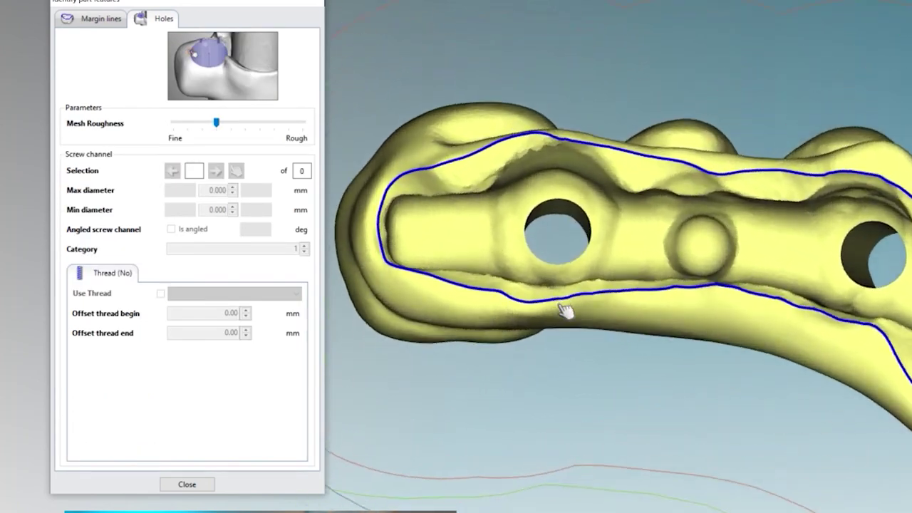
- Zoom in, set a screw channel with three hole-rim points, and place two points on the next hole
{"action": "scroll", "coordinate": [563, 311], "scroll_direction": "up", "scroll_amount": 6}
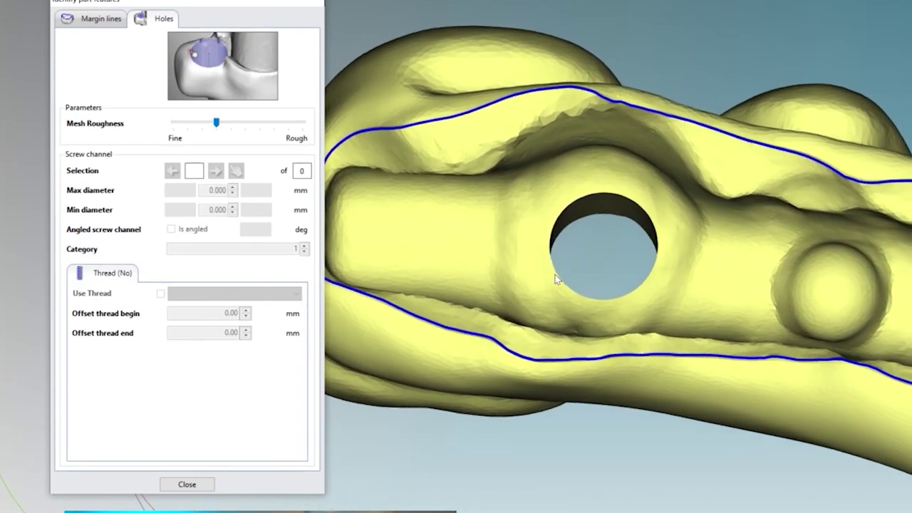
{"action": "scroll", "coordinate": [563, 270], "scroll_direction": "up", "scroll_amount": 1}
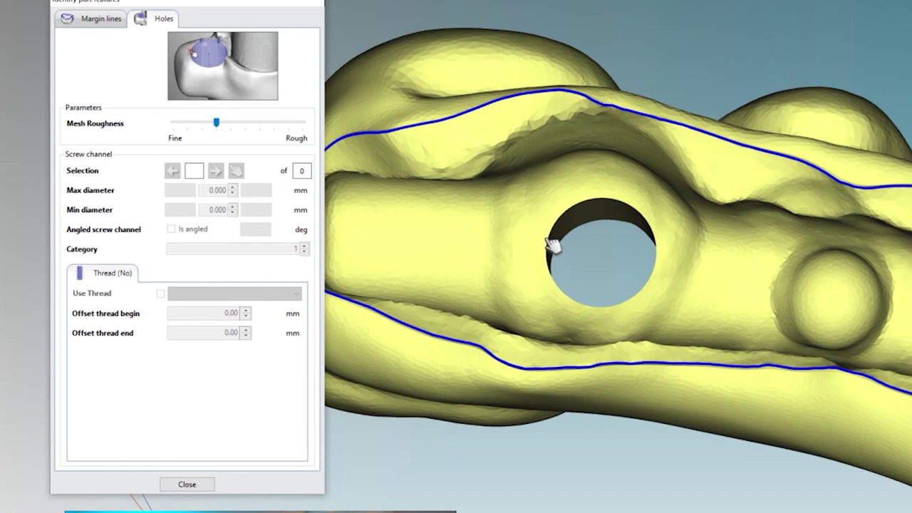
{"action": "left_click", "coordinate": [546, 243]}
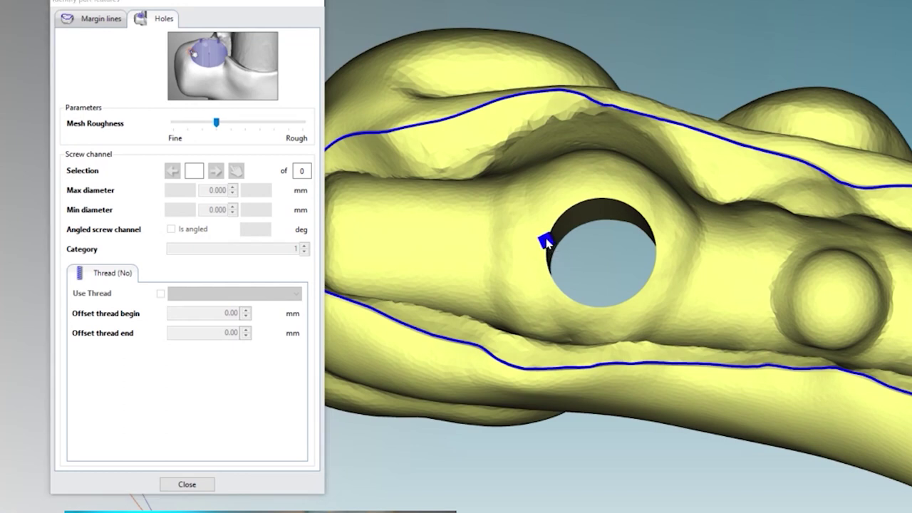
{"action": "left_click", "coordinate": [583, 202]}
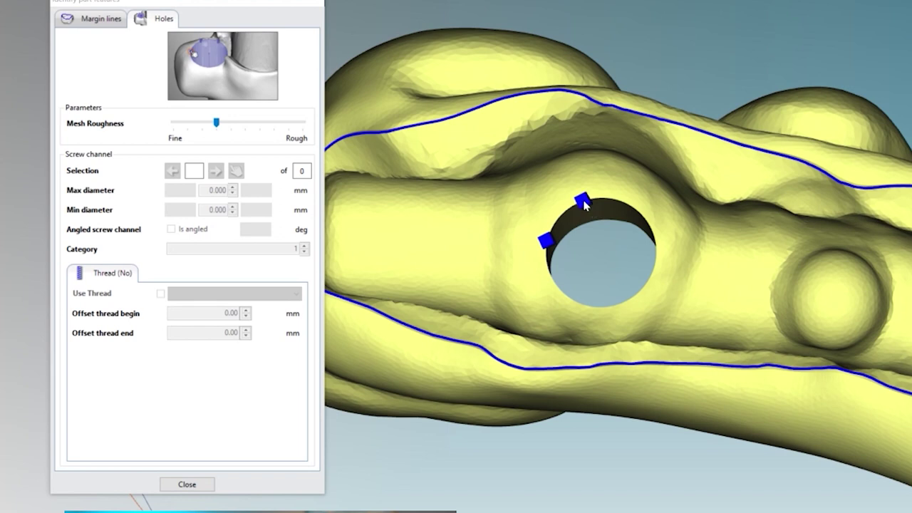
{"action": "left_click", "coordinate": [638, 211]}
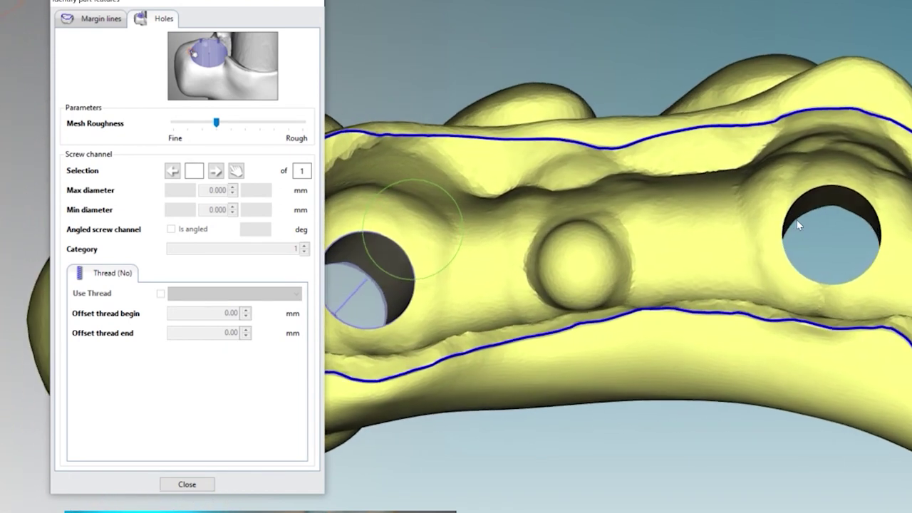
{"action": "left_click", "coordinate": [790, 226]}
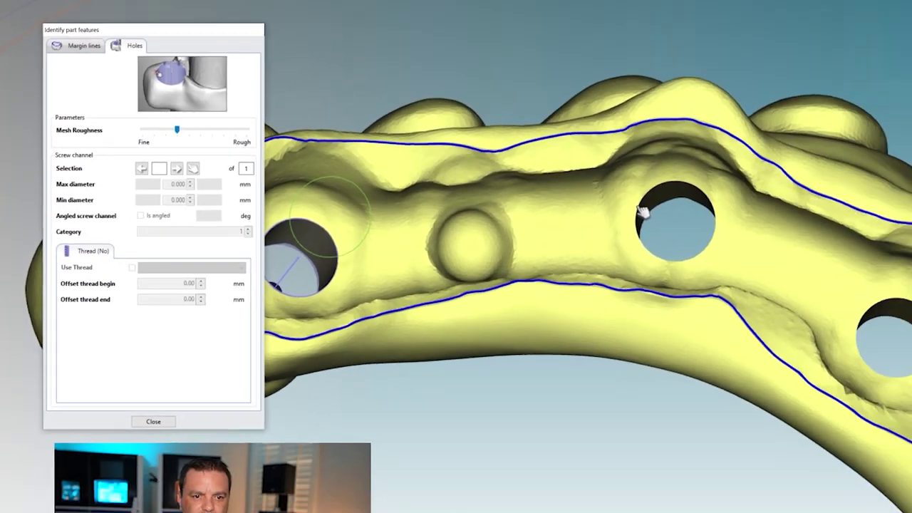
{"action": "left_click", "coordinate": [824, 197]}
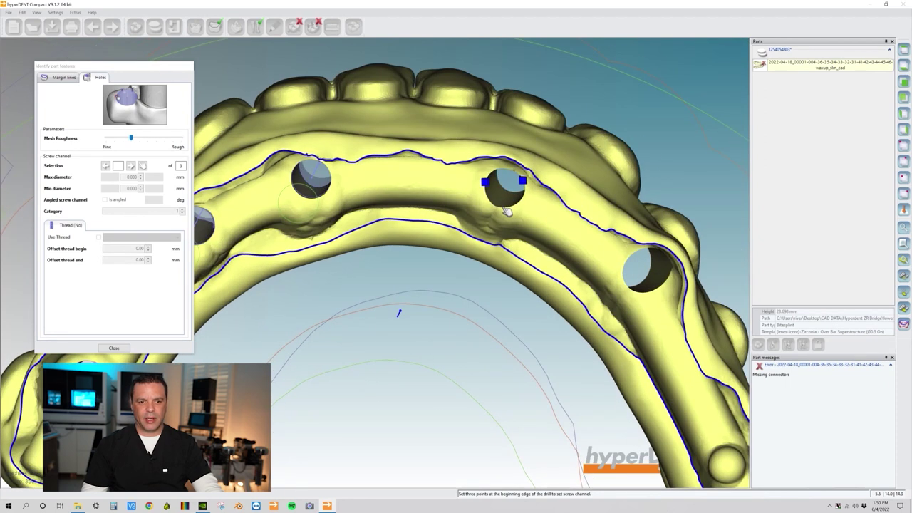
- Complete the fourth screw channel with its third rim point, then inspect and select the tilted channel
{"action": "mouse_move", "coordinate": [507, 211]}
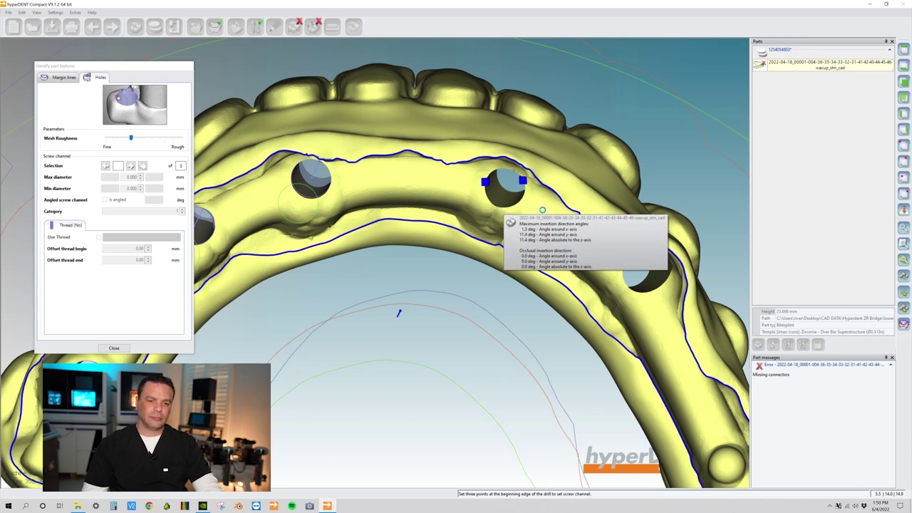
{"action": "left_click", "coordinate": [544, 214]}
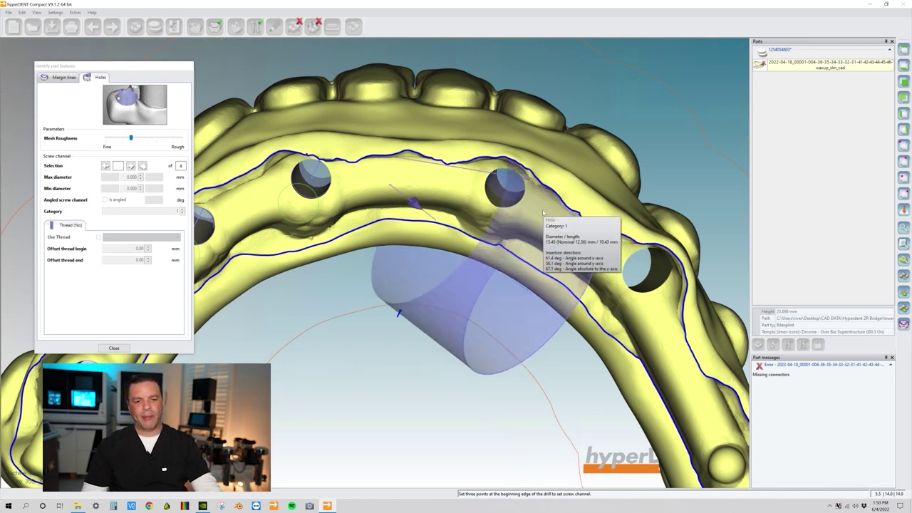
{"action": "right_click_drag", "start_coordinate": [544, 214], "coordinate": [474, 168]}
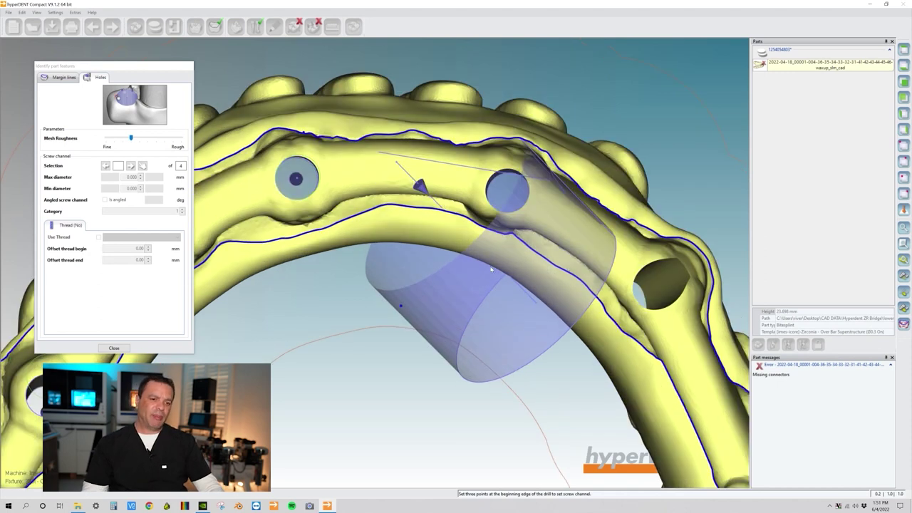
{"action": "mouse_move", "coordinate": [489, 269]}
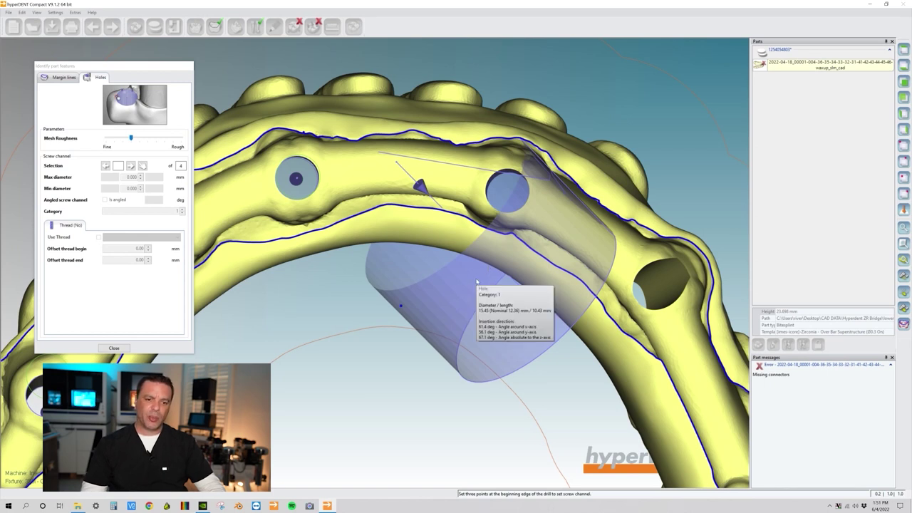
{"action": "left_click", "coordinate": [418, 279]}
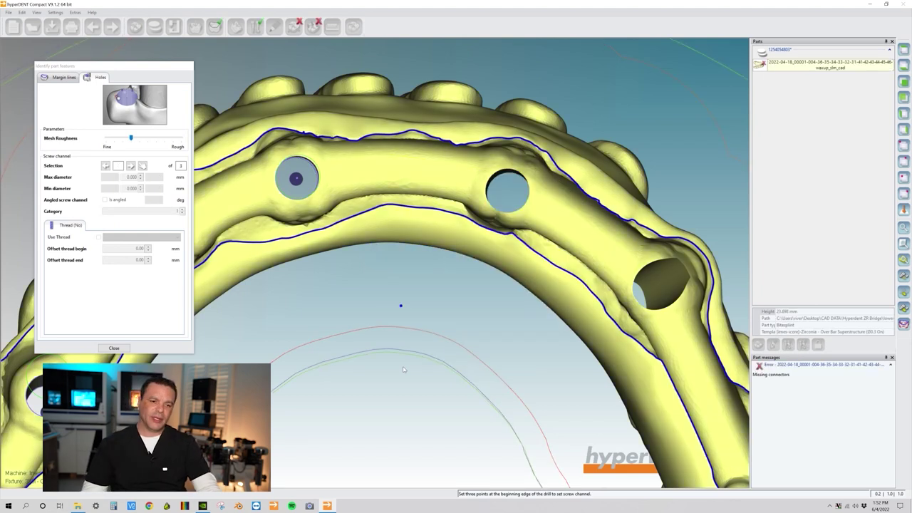
- Re-create the middle hole's screw channel from three fresh rim points, then start on another hole
{"action": "middle_click_drag", "start_coordinate": [481, 298], "coordinate": [479, 239]}
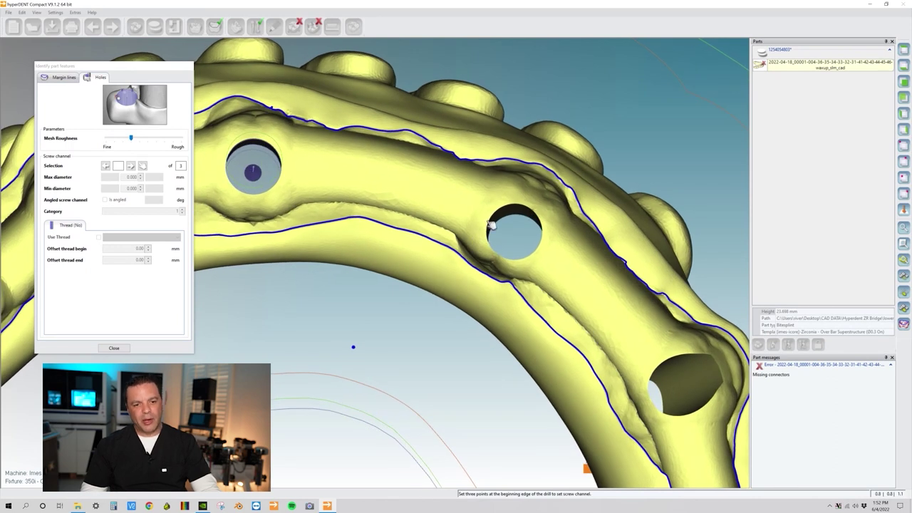
{"action": "left_click", "coordinate": [491, 223]}
{"action": "middle_click_drag", "start_coordinate": [490, 223], "coordinate": [516, 208]}
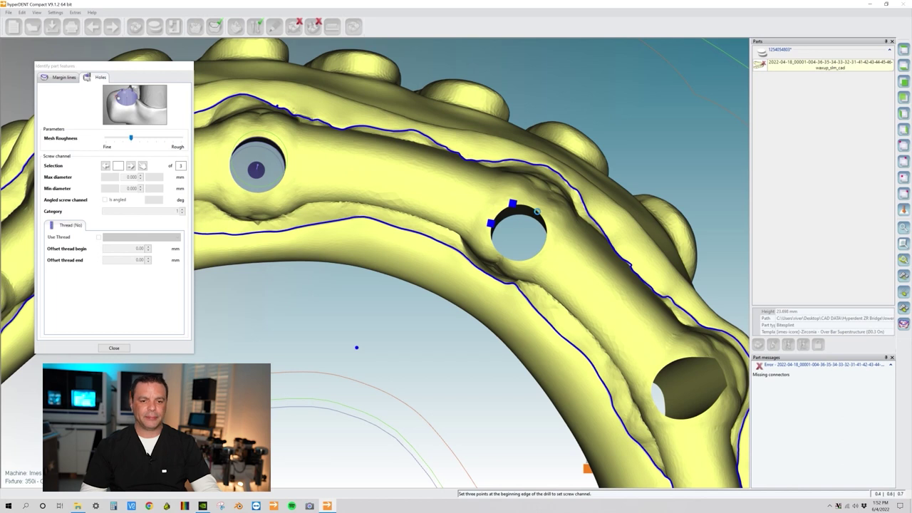
{"action": "left_click", "coordinate": [537, 212]}
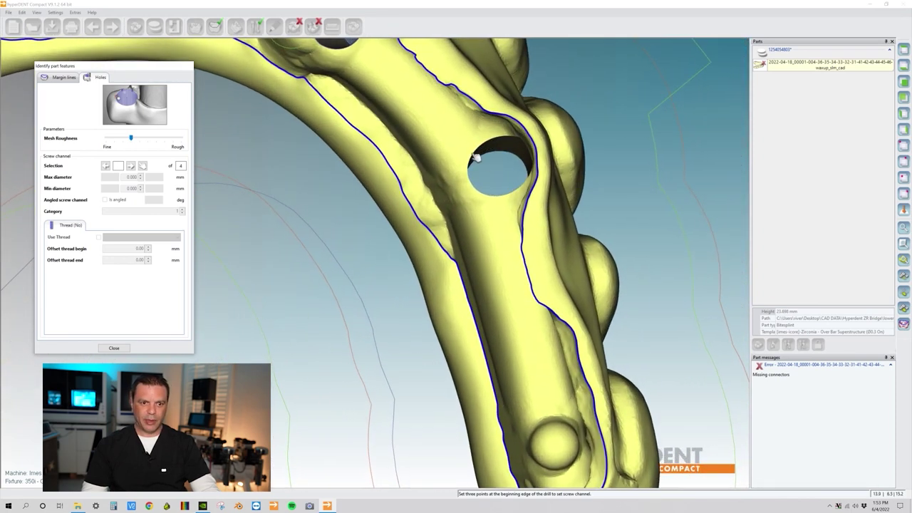
{"action": "left_click", "coordinate": [472, 155]}
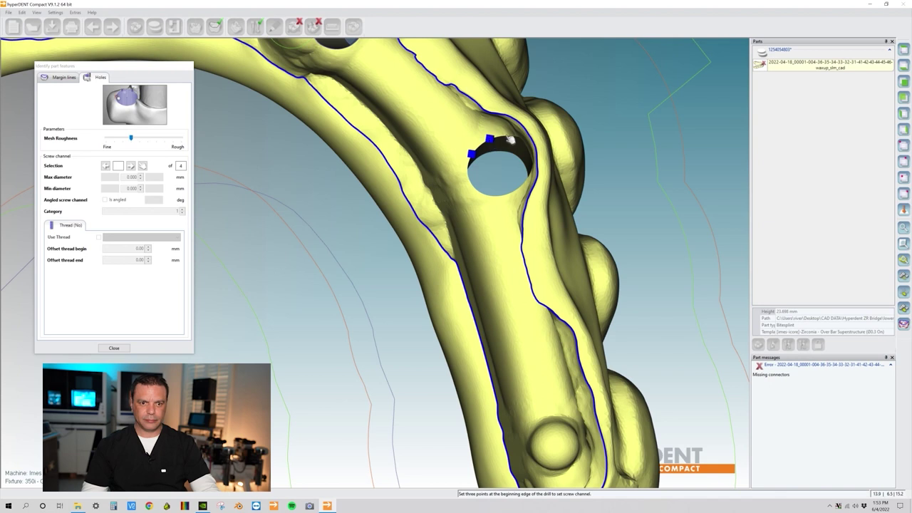
- Finish the fifth screw channel, confirm its 3.611 mm diameter, and reopen Identify part features
{"action": "left_click", "coordinate": [507, 136]}
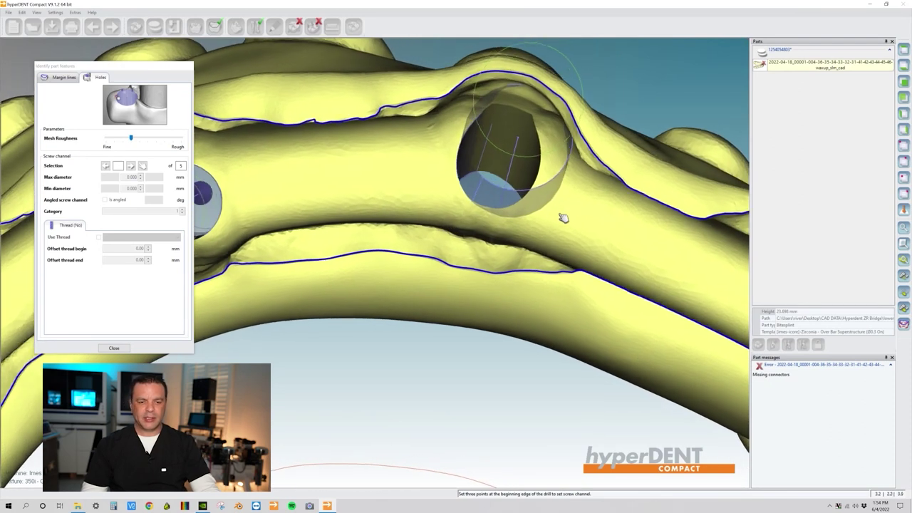
{"action": "left_click", "coordinate": [509, 197]}
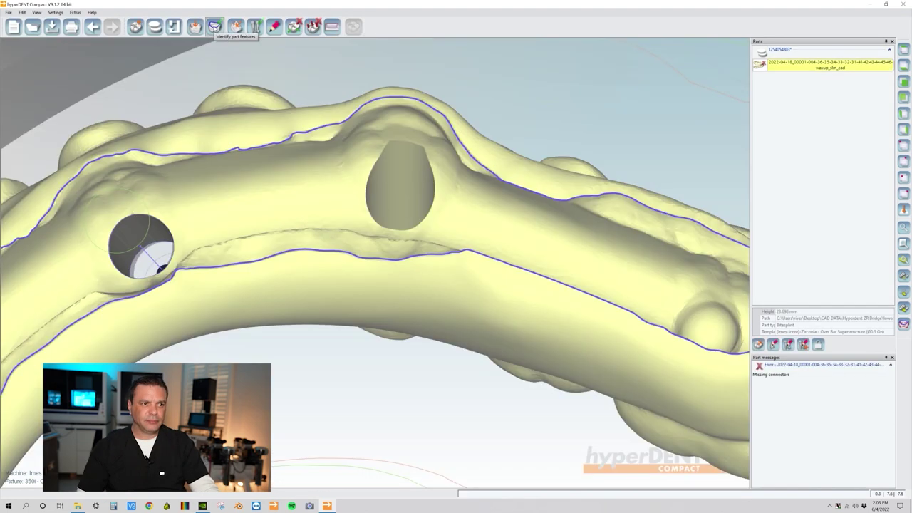
{"action": "left_click", "coordinate": [214, 26]}
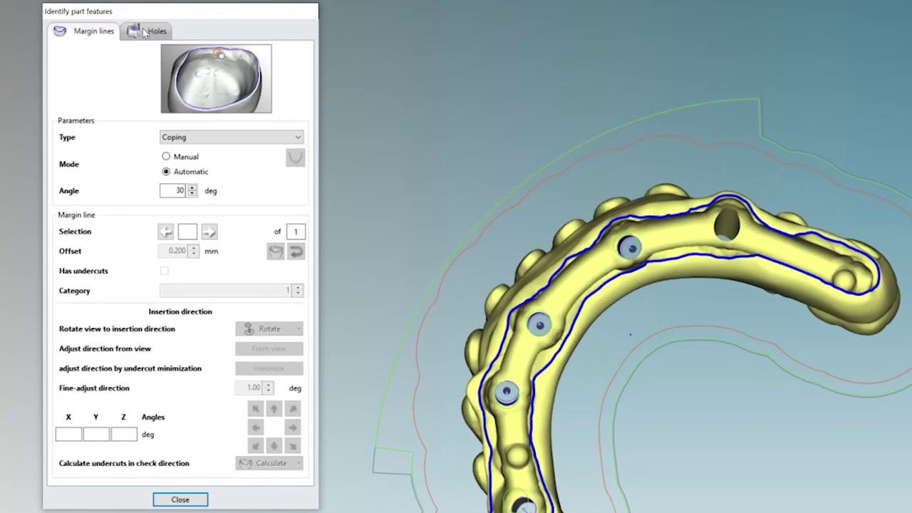
- On the Holes tab, mark rim points to set the remaining hole's screw channel, then view the molars
{"action": "left_click", "coordinate": [144, 32]}
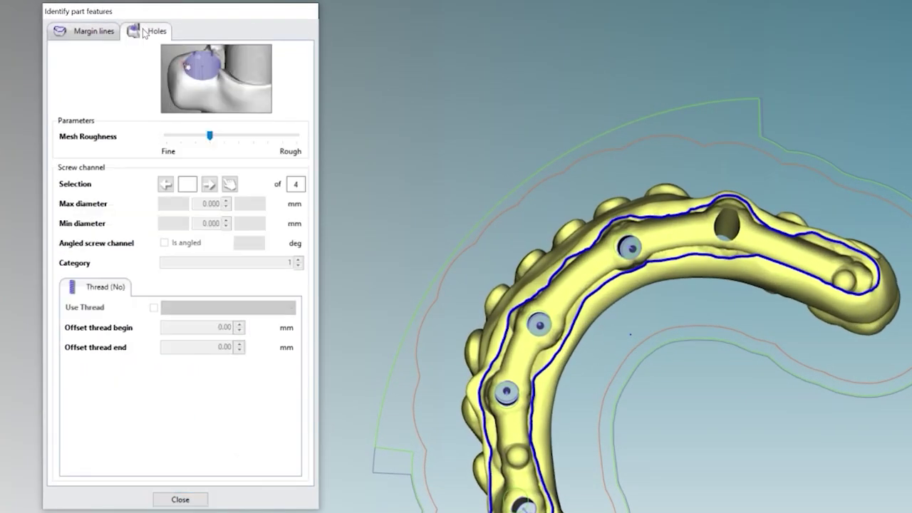
{"action": "scroll", "coordinate": [471, 228], "scroll_direction": "up", "scroll_amount": 10}
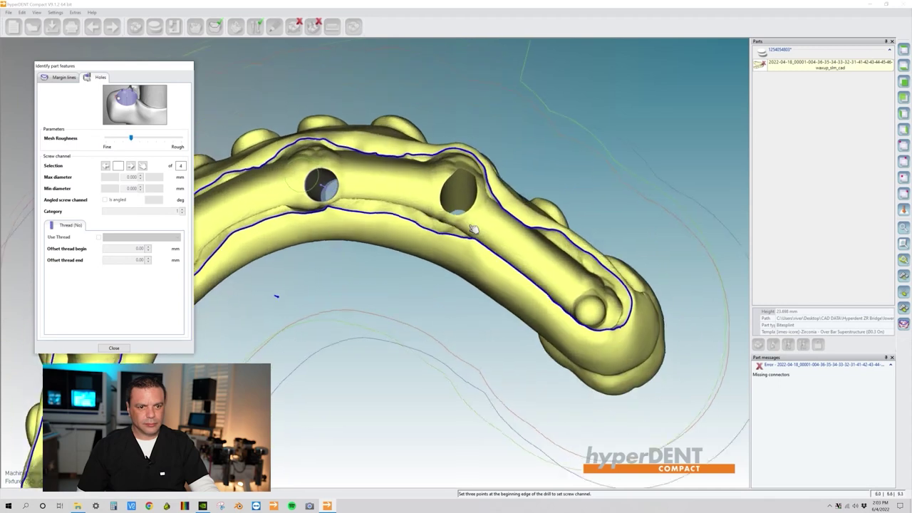
{"action": "scroll", "coordinate": [456, 239], "scroll_direction": "up", "scroll_amount": 4}
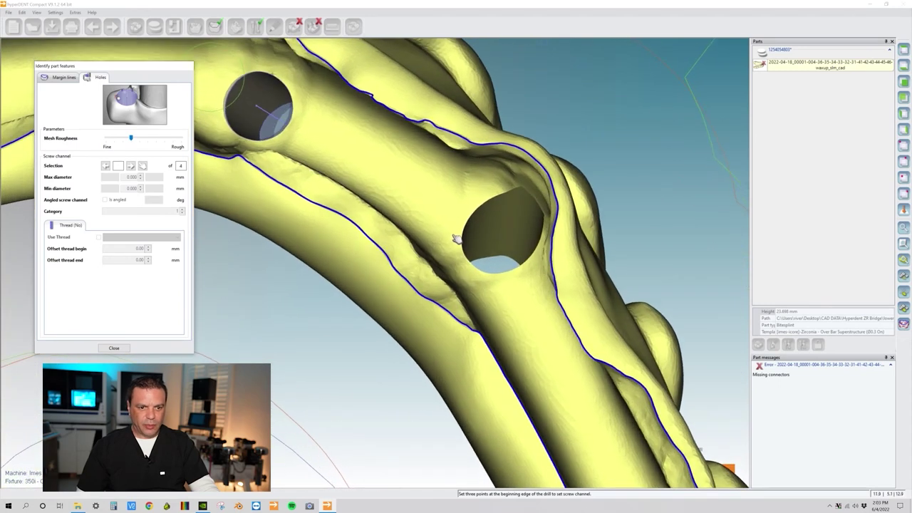
{"action": "left_click", "coordinate": [464, 229]}
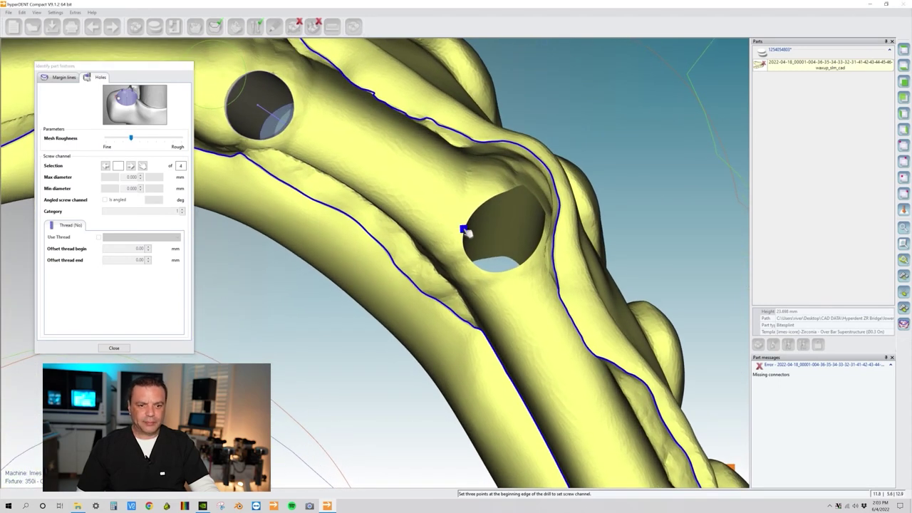
{"action": "left_click", "coordinate": [494, 196]}
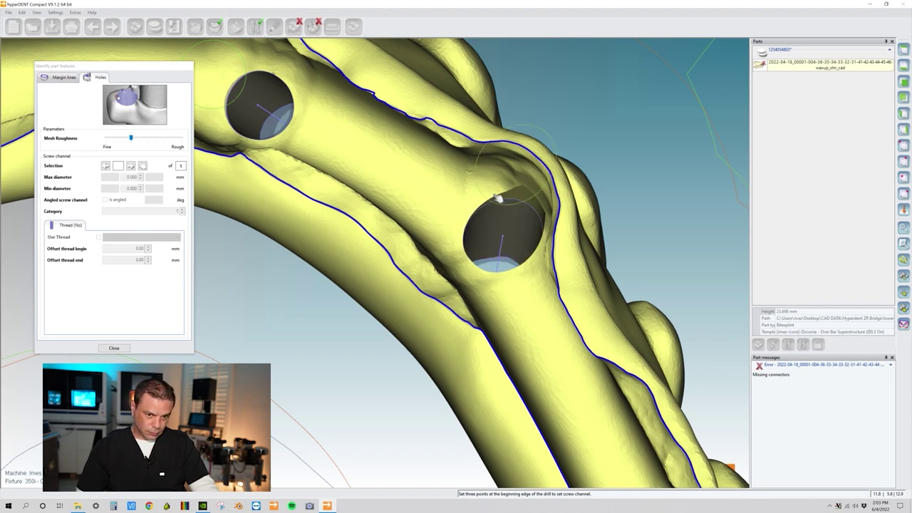
{"action": "right_click_drag", "start_coordinate": [508, 203], "coordinate": [547, 255]}
{"action": "scroll", "coordinate": [546, 254], "scroll_direction": "down", "scroll_amount": 5}
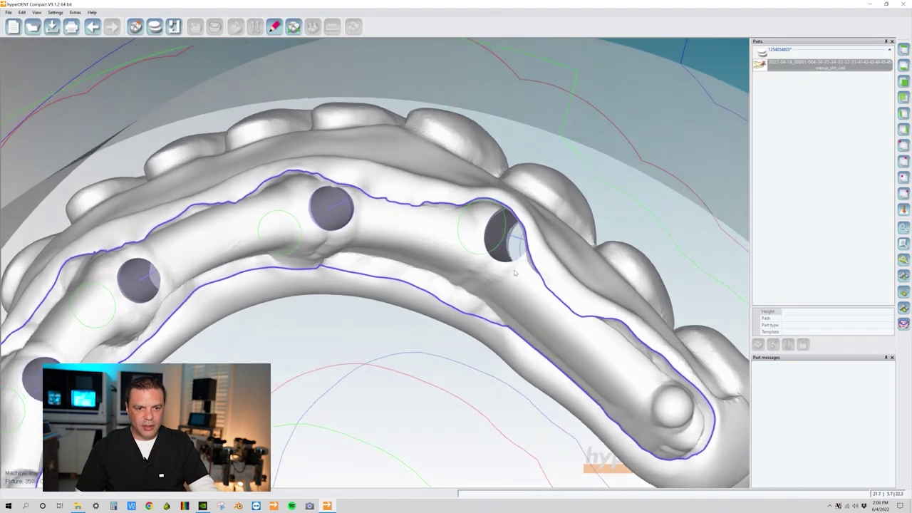
{"action": "right_click_drag", "start_coordinate": [515, 273], "coordinate": [317, 249]}
- Select the molar's screw-channel cylinder and orbit to look straight down its axis
{"action": "left_click", "coordinate": [321, 244]}
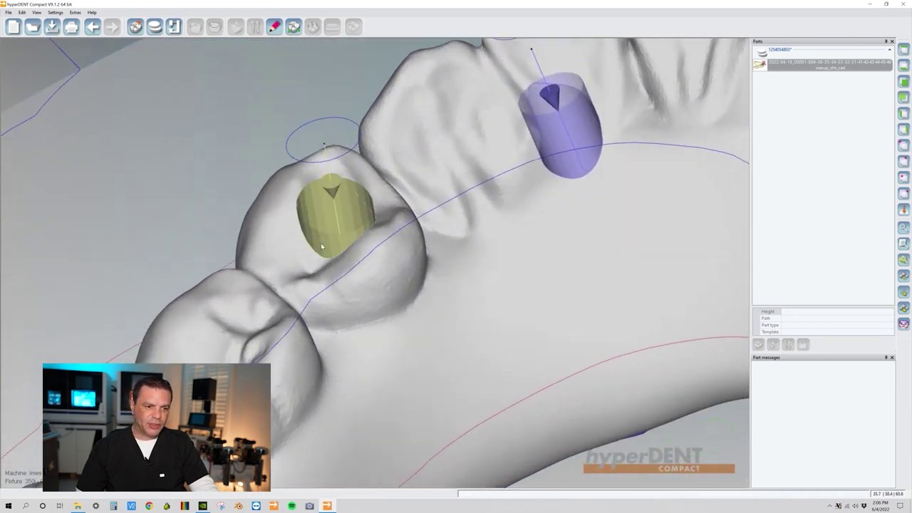
{"action": "right_click_drag", "start_coordinate": [338, 246], "coordinate": [305, 206]}
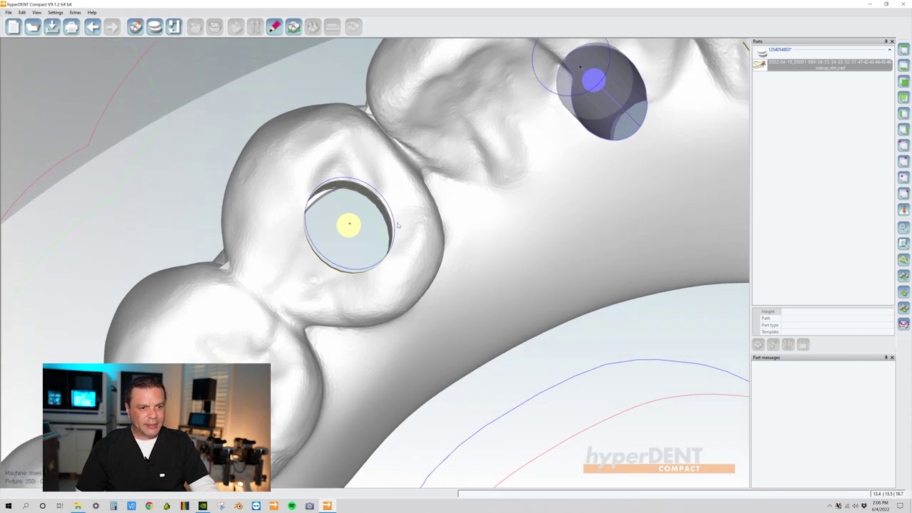